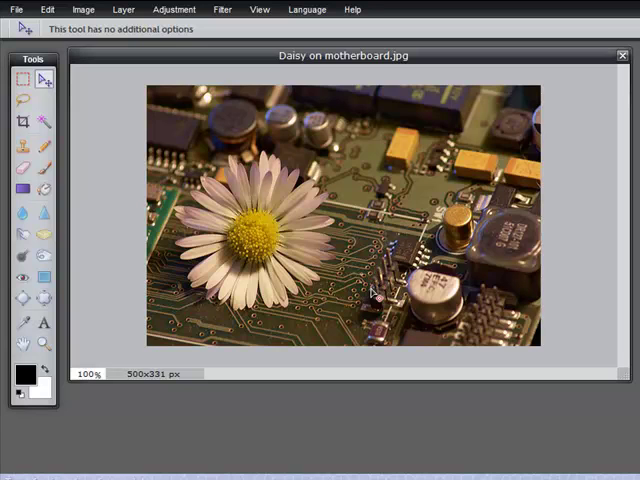
- Activate the Rectangular Marquee tool on the daisy-on-motherboard photo
left_click(25, 81)
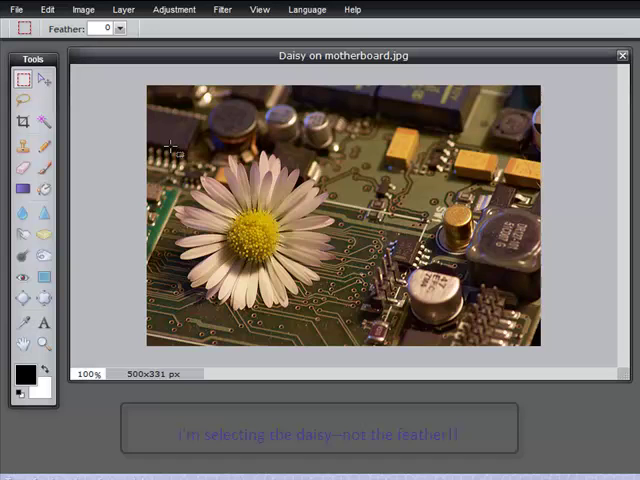
- Select a rectangle around the daisy and copy it via Edit > Copy
left_click_drag(172, 148, 348, 322)
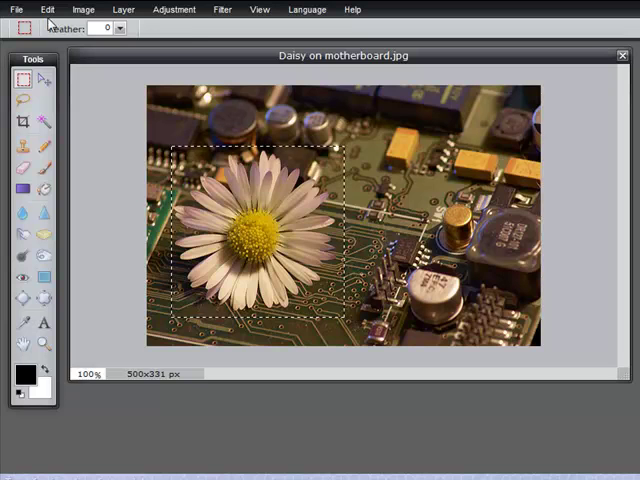
left_click(47, 9)
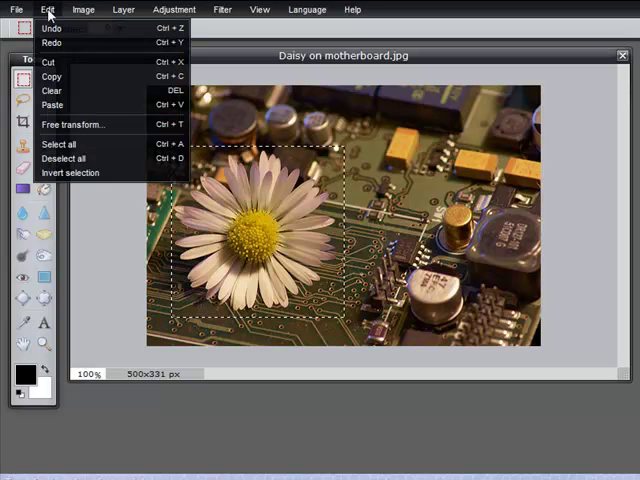
left_click(55, 77)
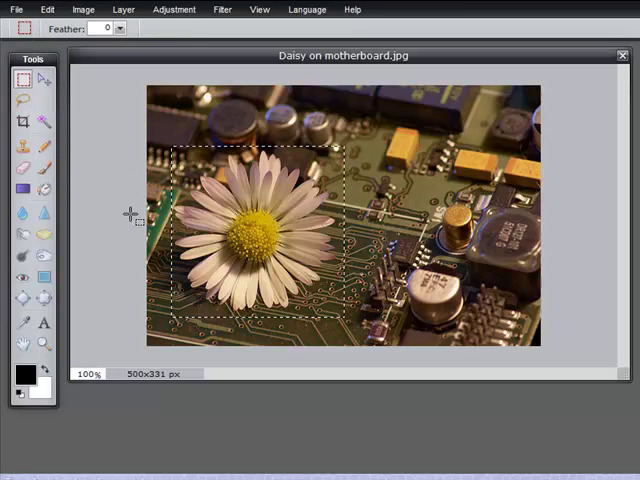
- Create a new blank 640×480 image and paste the copied daisy into it
left_click(16, 9)
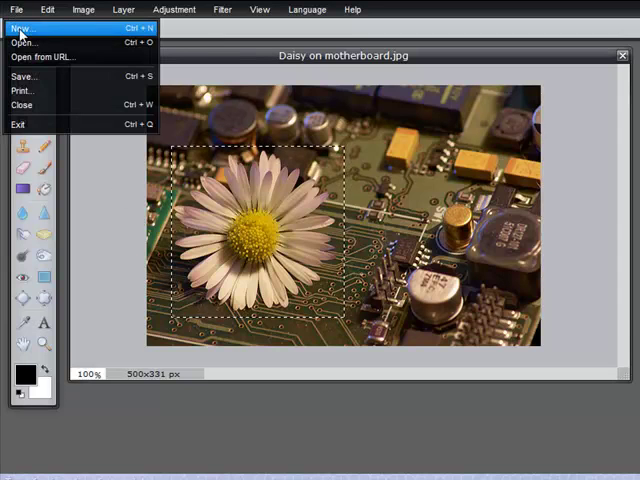
left_click(22, 27)
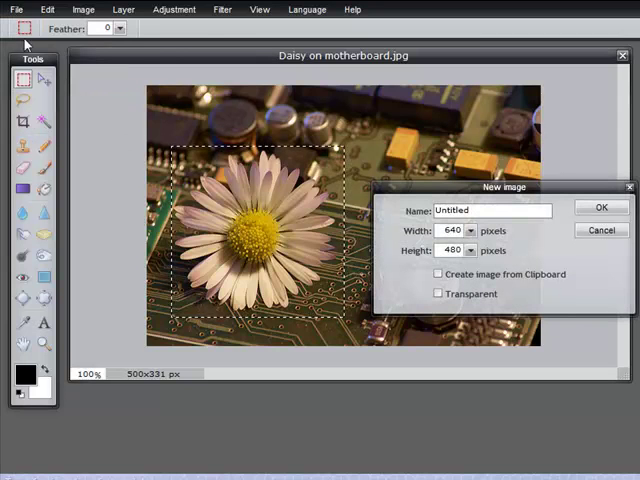
left_click(603, 209)
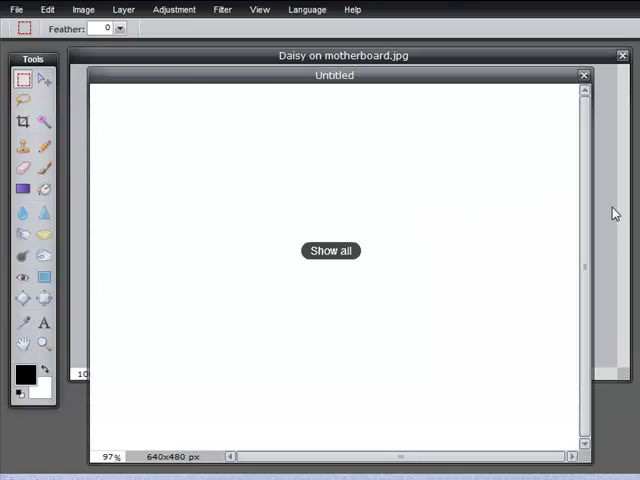
left_click(47, 9)
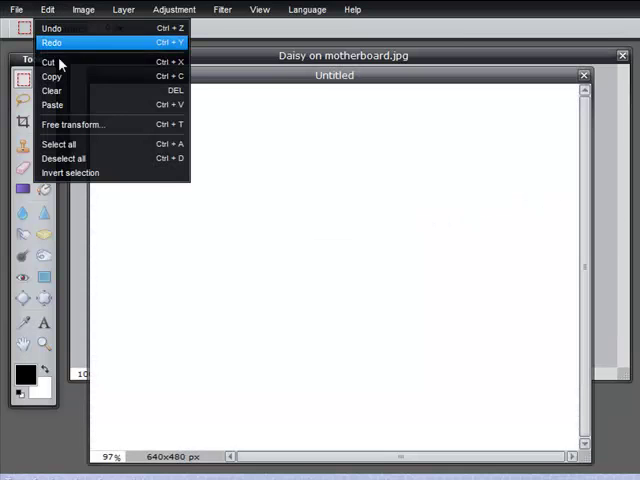
left_click(52, 104)
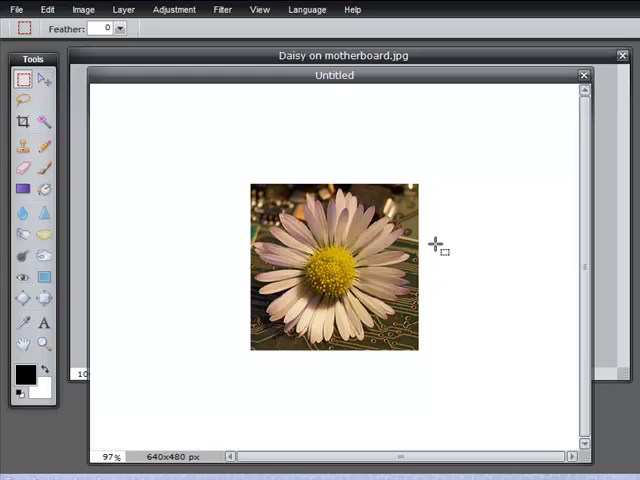
- Move the pasted daisy to the upper-left, then return to the daisy photo
left_click(45, 82)
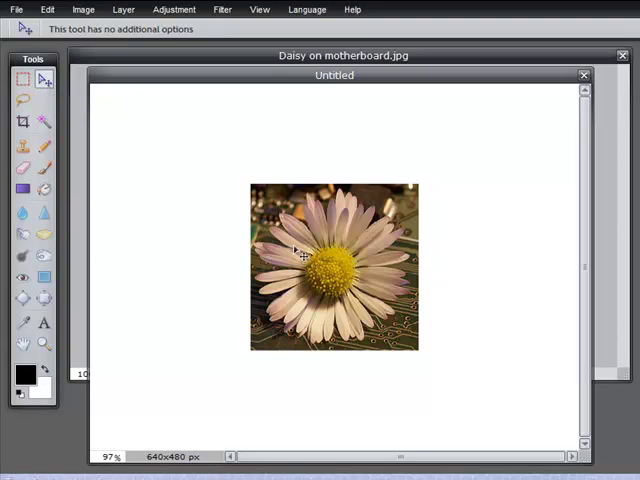
left_click_drag(302, 254, 222, 184)
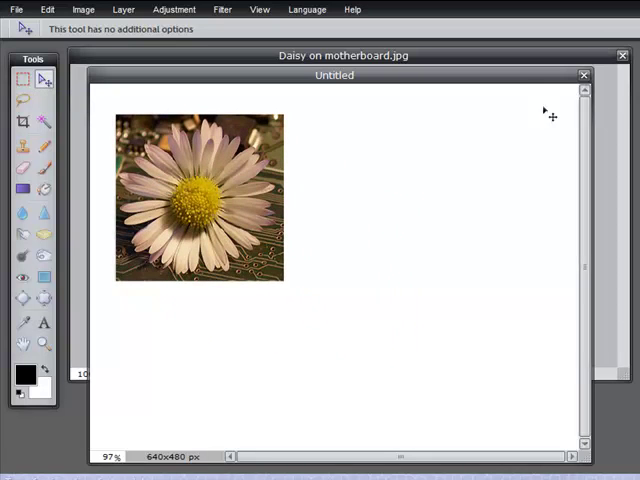
left_click(608, 94)
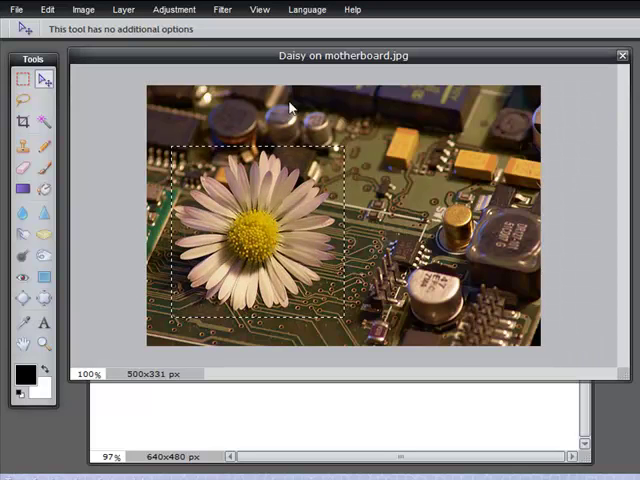
- Clear the sharp selection around the daisy with Edit > Deselect all
left_click(47, 9)
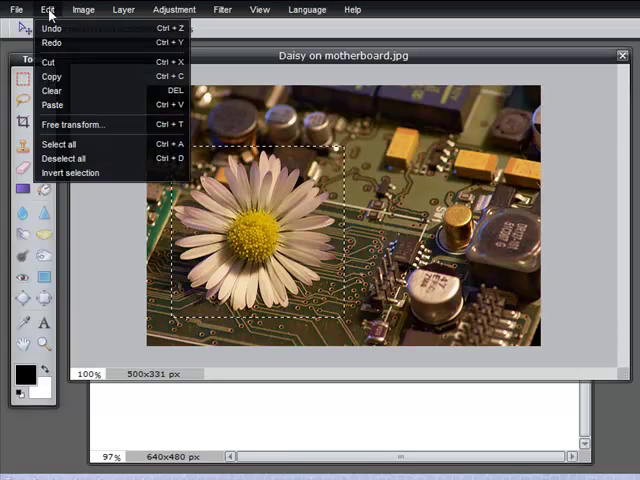
left_click(70, 157)
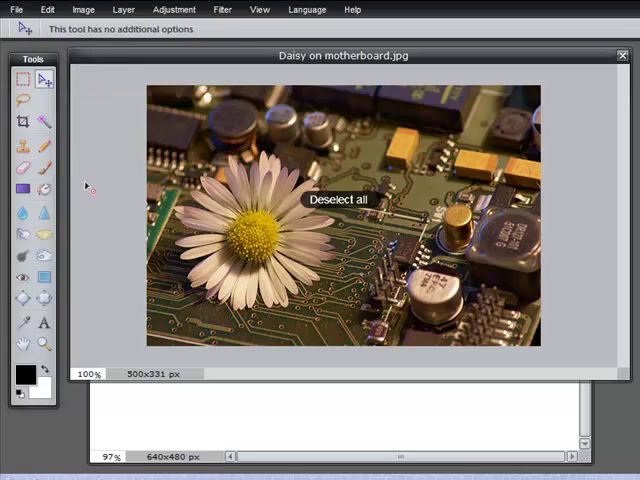
left_click(24, 80)
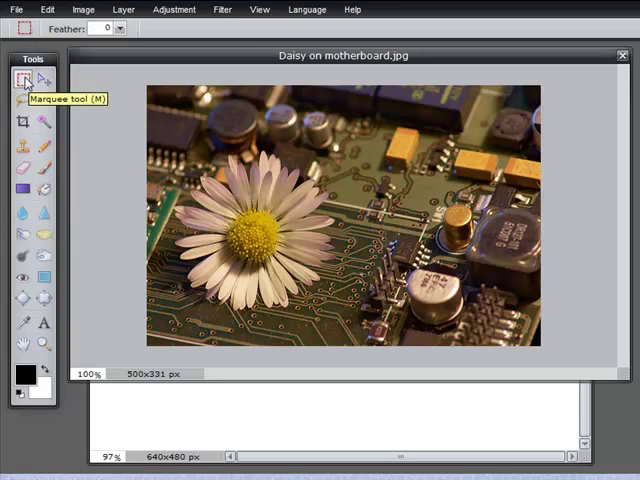
- Set marquee feather to about 40 and select a soft-edged rectangle around the daisy
left_click(120, 29)
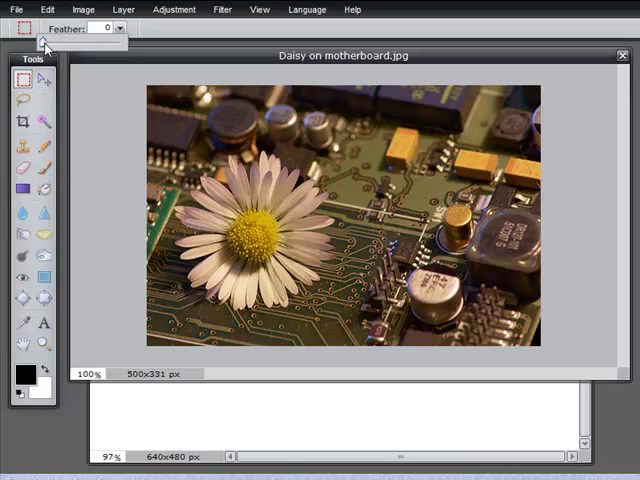
left_click_drag(44, 44, 76, 46)
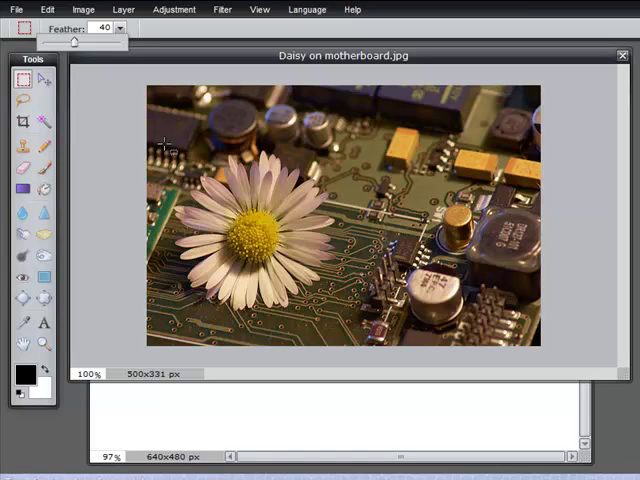
mouse_move(172, 135)
left_mouse_down()
mouse_move(362, 325)
mouse_move(350, 328)
left_mouse_up()
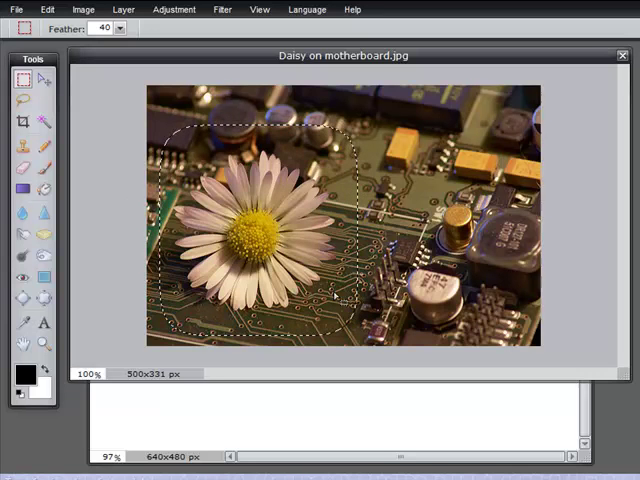
- Copy the feathered daisy selection and paste it into the Untitled image
left_click(47, 9)
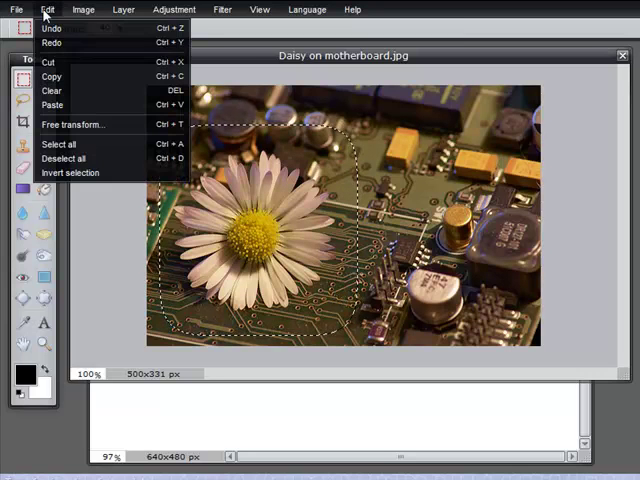
left_click(52, 76)
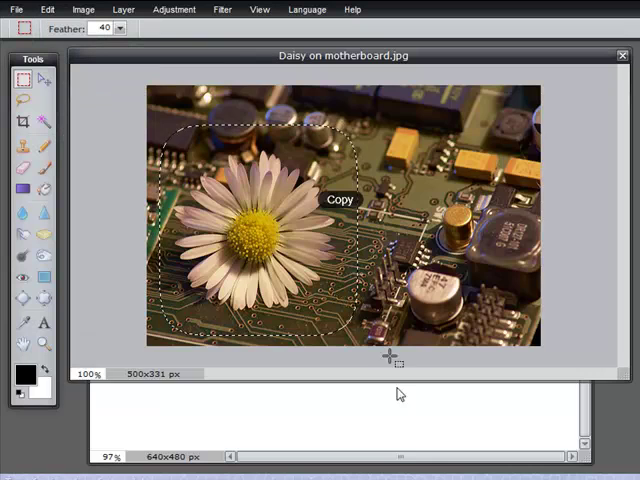
left_click(428, 438)
key("ctrl+v")
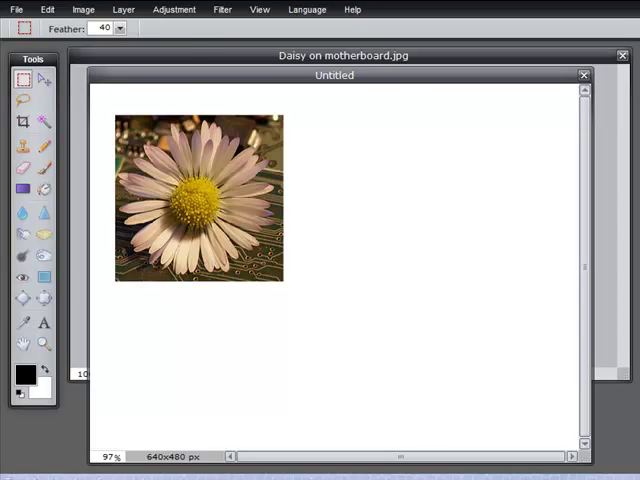
left_click(47, 9)
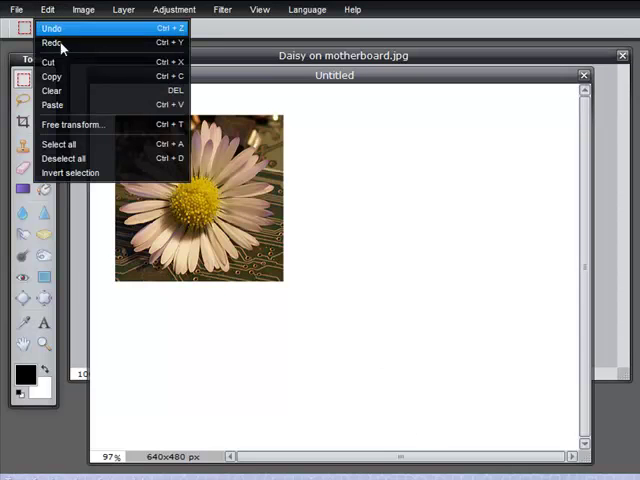
left_click(74, 106)
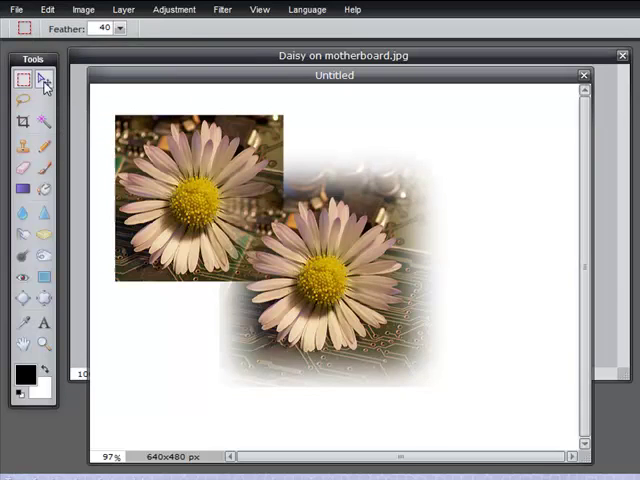
- Move the feathered daisy to the right of the sharp-edged copy
left_click(45, 82)
left_click_drag(296, 296, 403, 259)
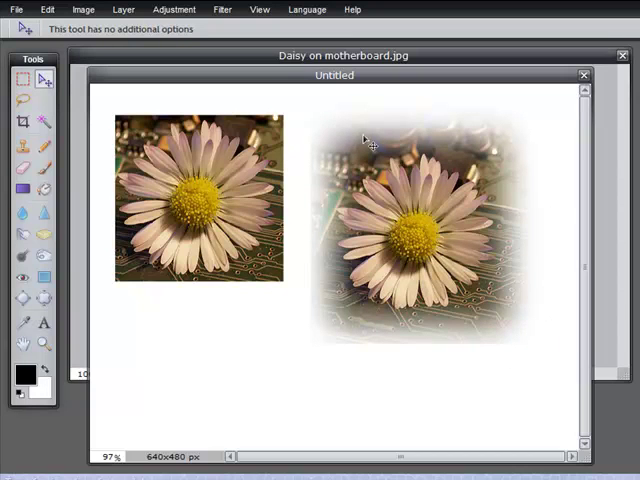
left_click(24, 80)
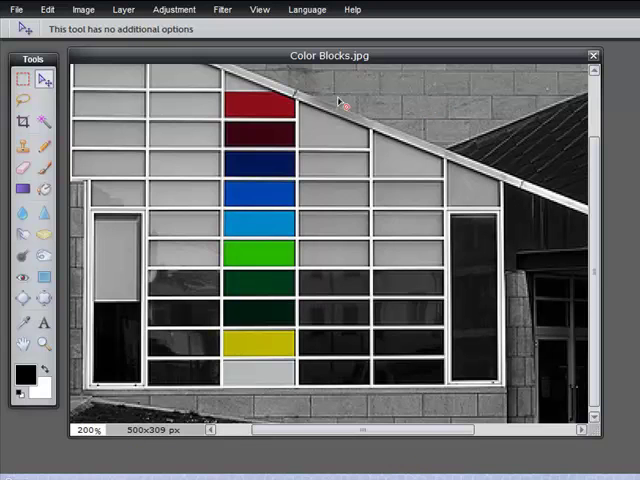
- Select the dark blue block, then Shift-add the green and yellow blocks to the selection
left_click(24, 82)
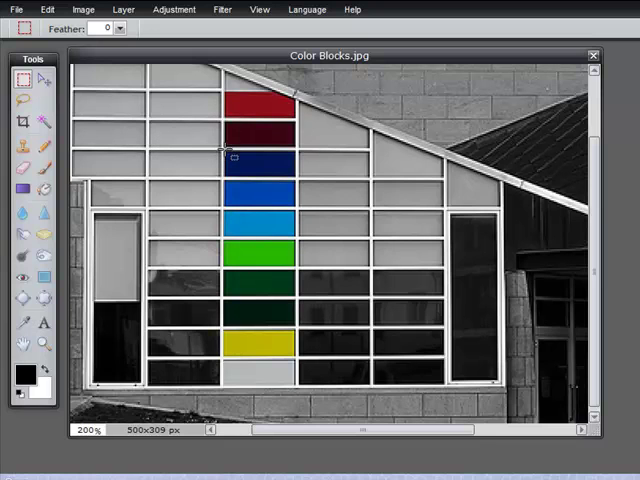
left_click_drag(228, 152, 300, 182)
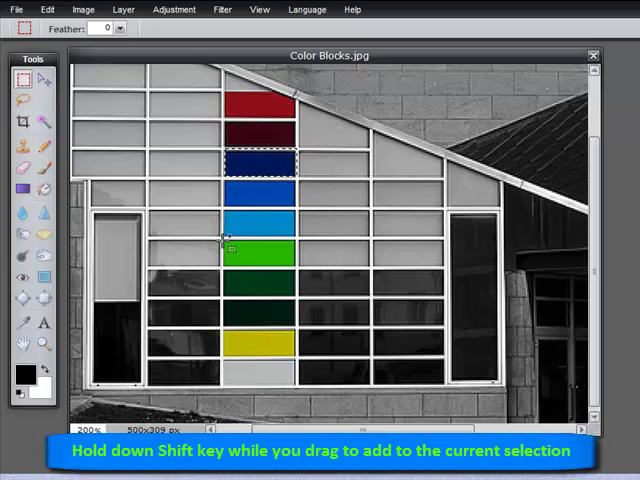
mouse_move(226, 241)
left_mouse_down()
mouse_move(275, 262)
mouse_move(300, 262)
left_mouse_up()
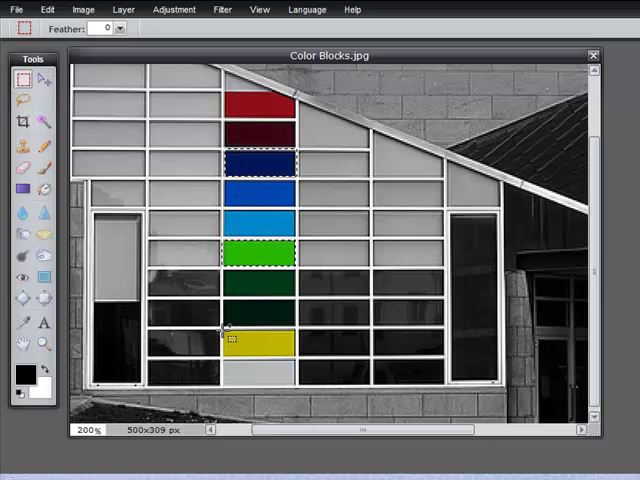
left_click_drag(225, 333, 290, 355)
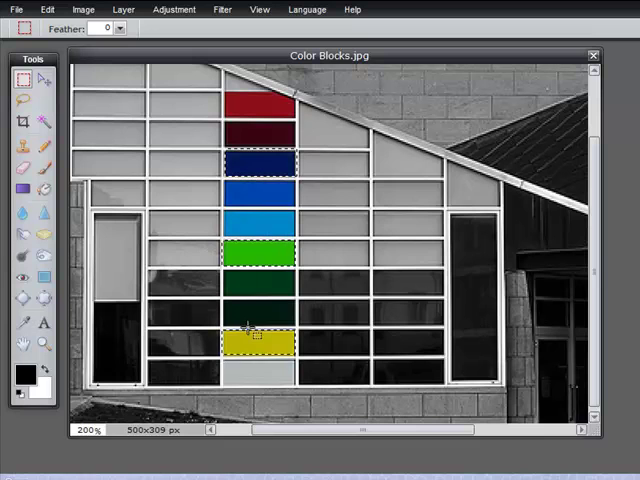
- Copy the three selected blocks and paste them into a new blank 640×480 image
left_click(48, 10)
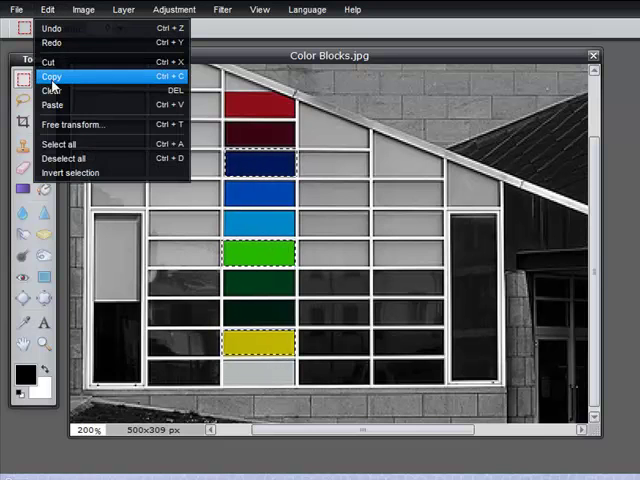
left_click(51, 76)
left_click(16, 10)
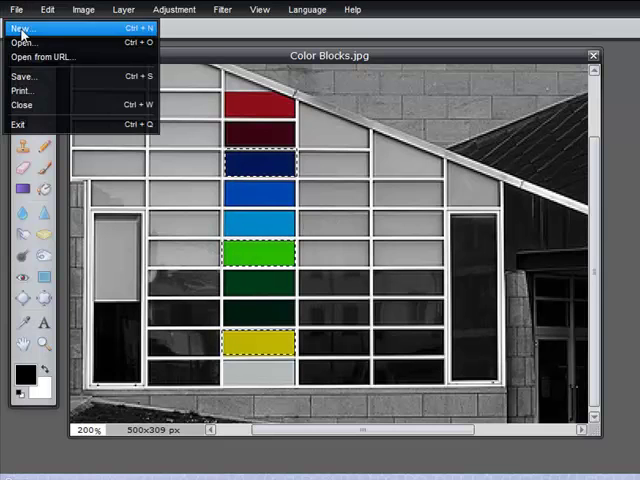
left_click(20, 26)
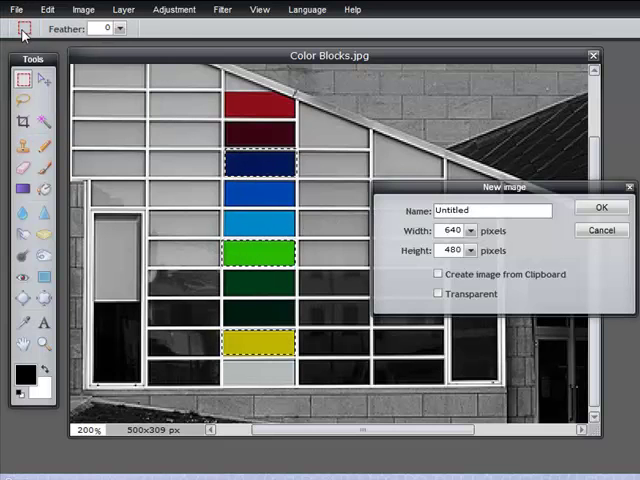
left_click(601, 208)
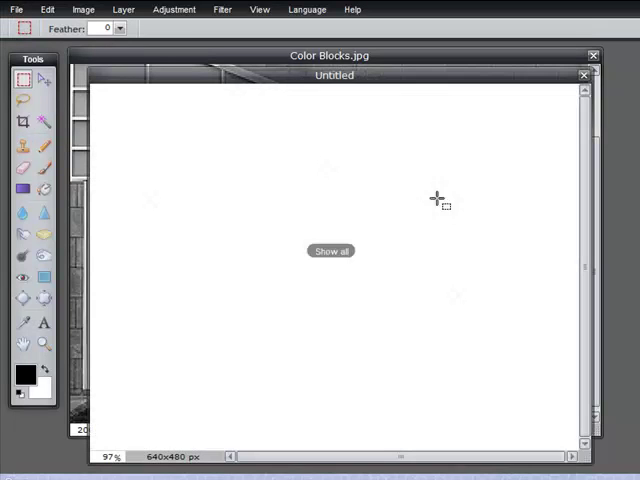
left_click(47, 10)
left_click(52, 104)
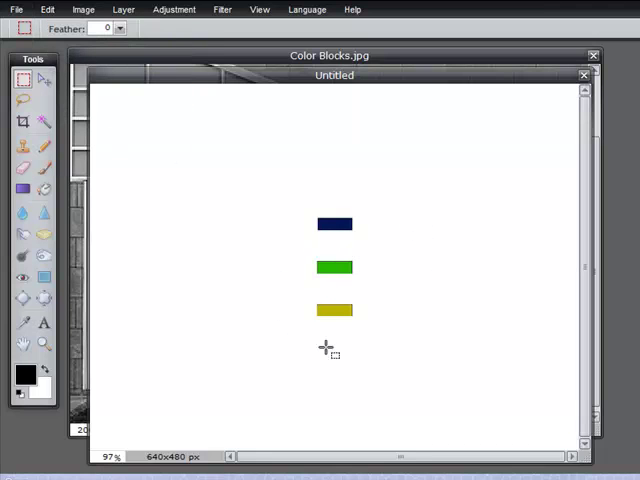
- Move the three pasted blocks to the new image's upper-left corner
left_click(44, 82)
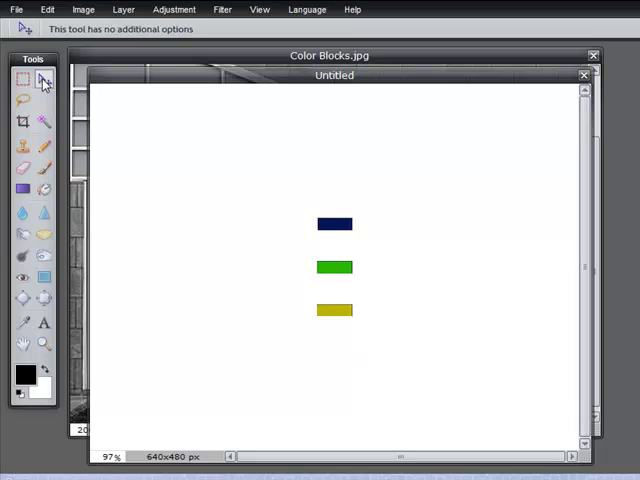
left_click_drag(345, 232, 167, 120)
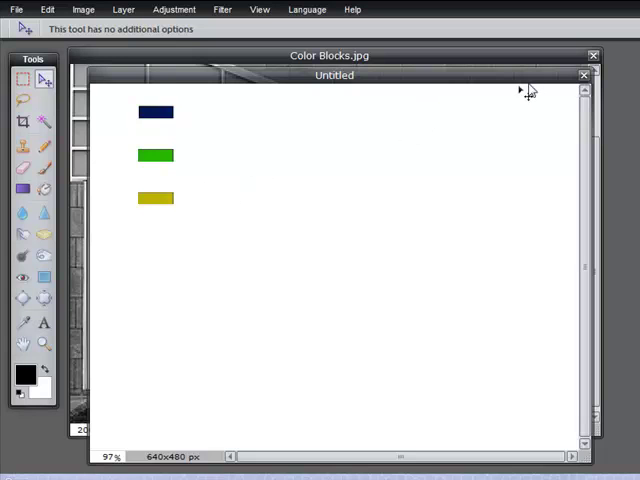
- Close the new image without saving and deselect all on the Color Blocks photo
left_click(584, 78)
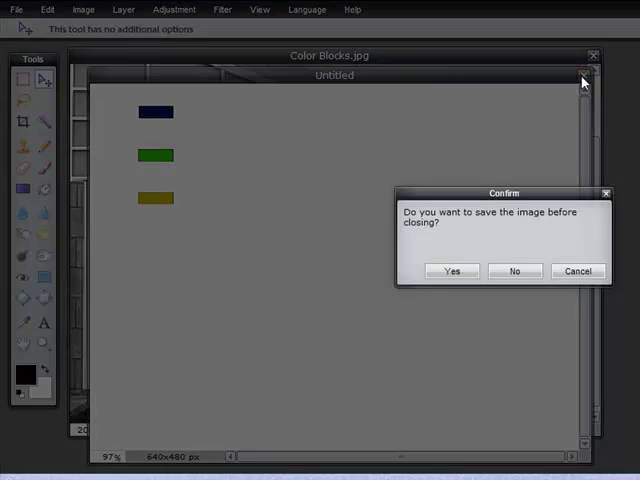
left_click(514, 270)
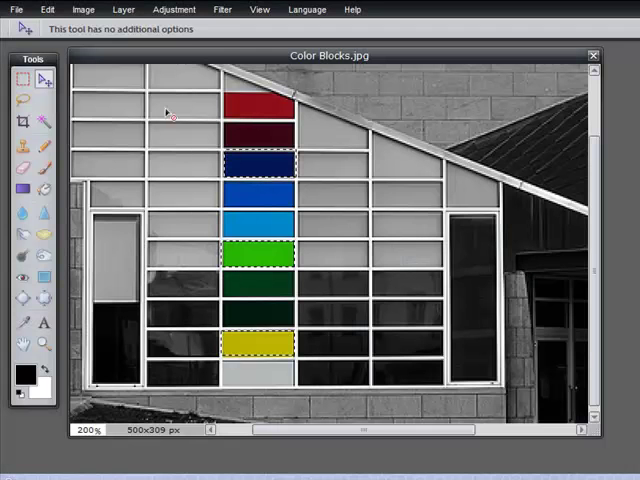
left_click(47, 9)
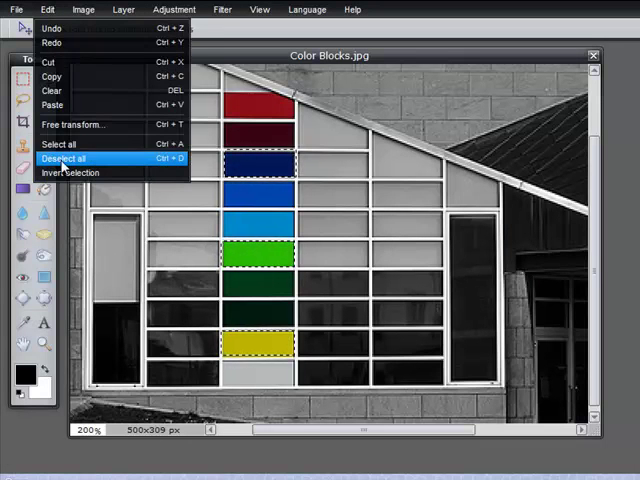
left_click(61, 160)
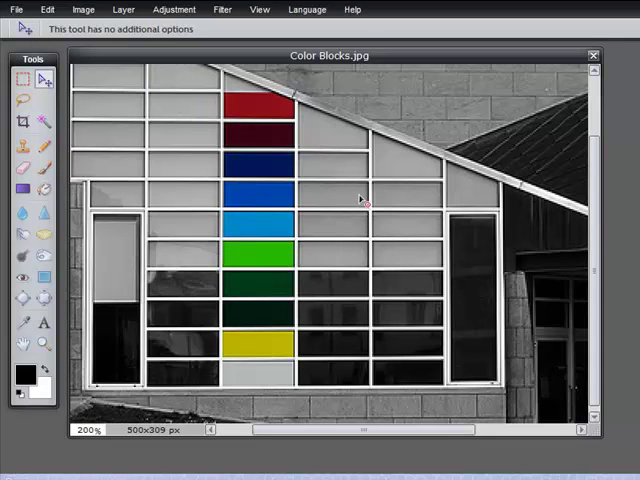
left_click(23, 80)
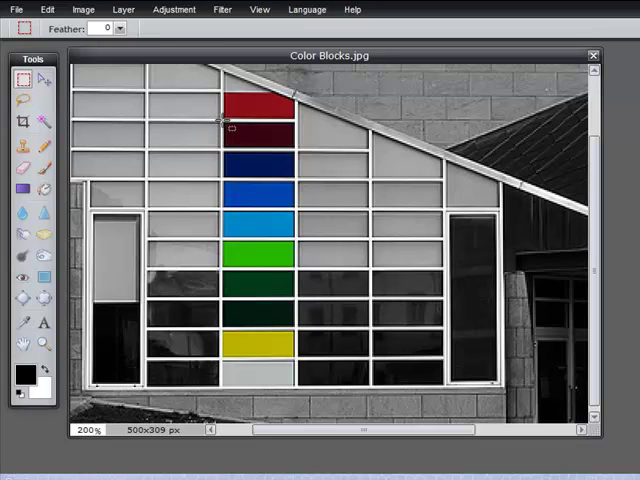
- Select the block column from dark red to yellow, then Ctrl-subtract the bright green block
left_click_drag(229, 125, 233, 313)
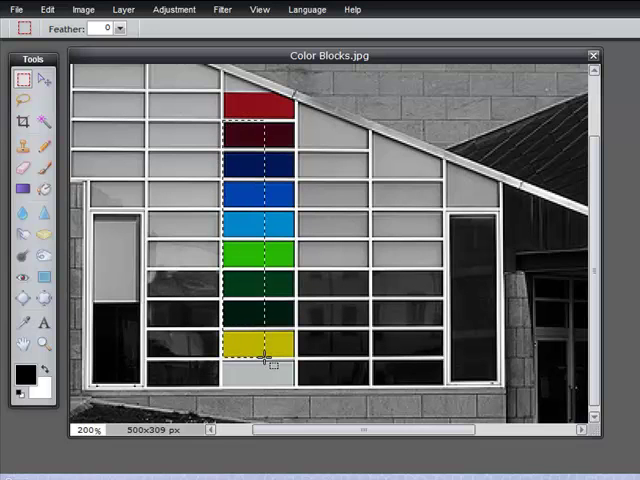
mouse_move(233, 313)
left_mouse_down()
mouse_move(293, 368)
mouse_move(303, 368)
left_mouse_up()
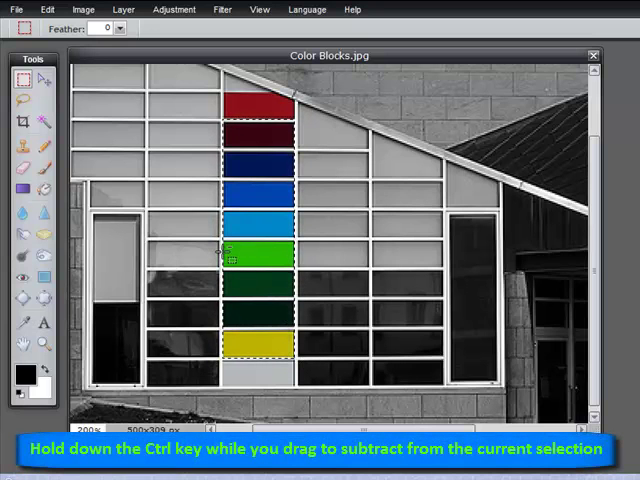
left_click_drag(229, 246, 300, 262)
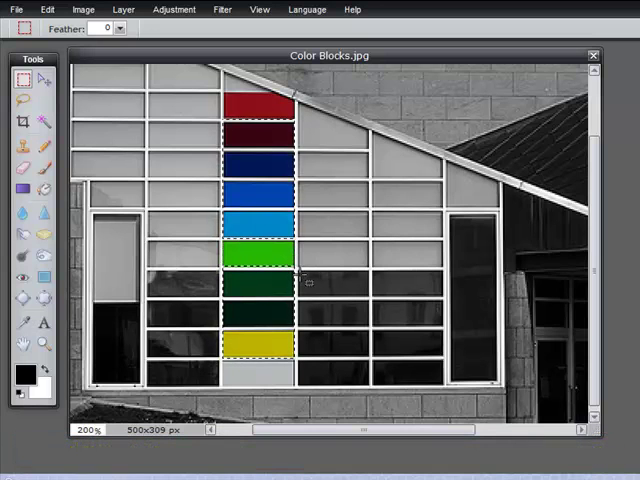
- Copy the selected blocks and create a new blank 640×480 image
left_click(47, 9)
left_click(51, 76)
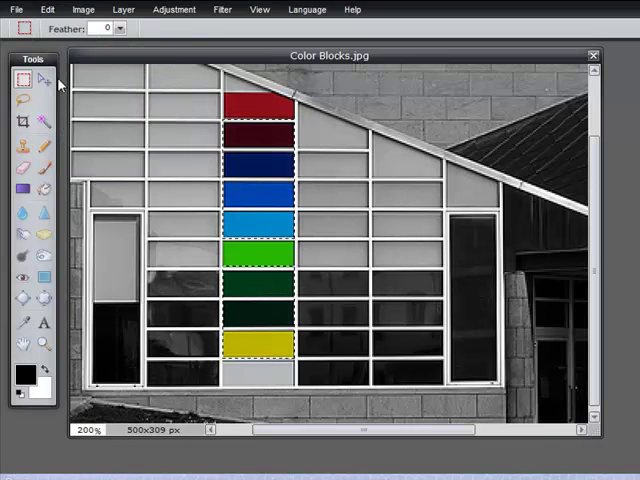
left_click(17, 10)
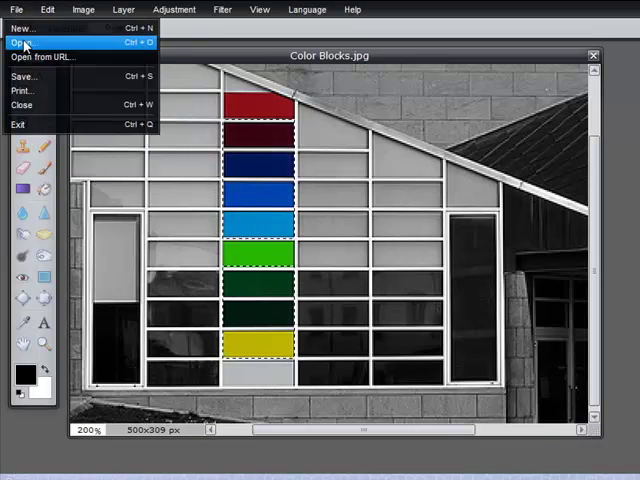
left_click(20, 21)
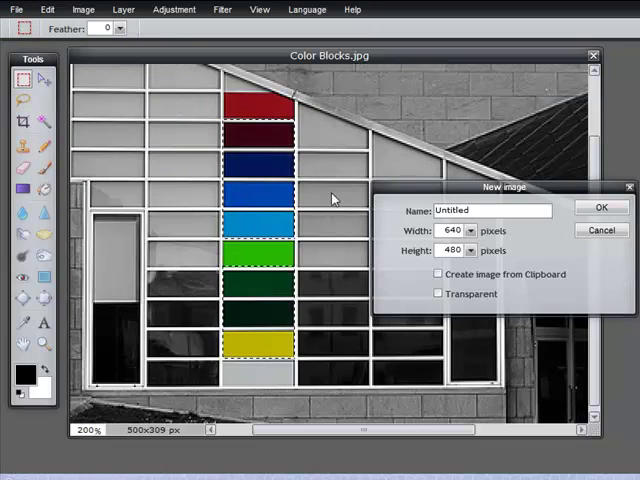
left_click(601, 207)
- Paste the copied blocks, minus the green one, into the new image's center
left_click(47, 10)
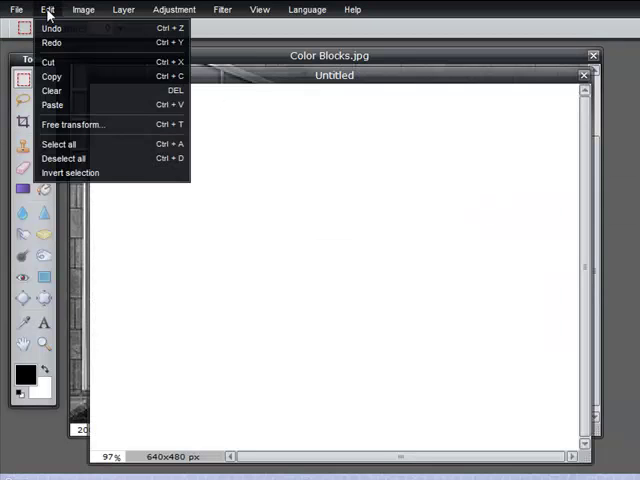
left_click(72, 106)
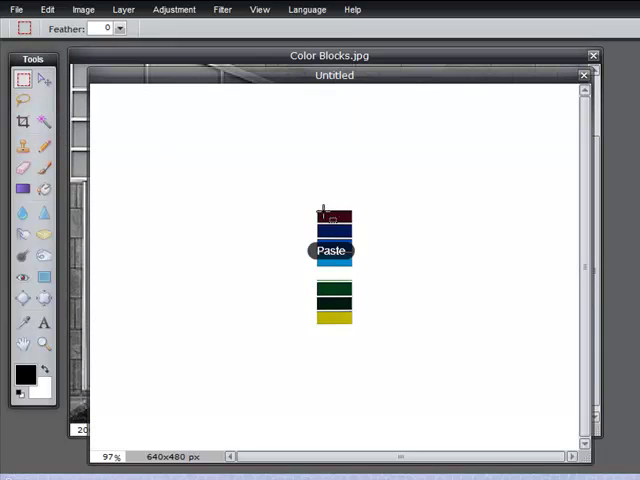
- Move the pasted blocks to the upper-left, then shift the Untitled window right to reveal the photo
left_click(44, 80)
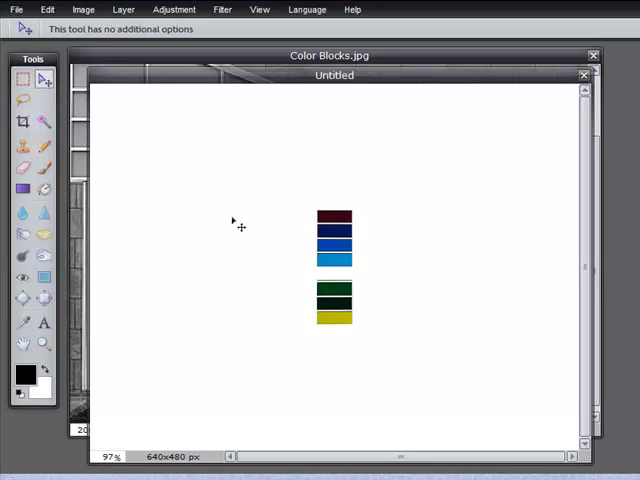
left_click_drag(345, 219, 150, 122)
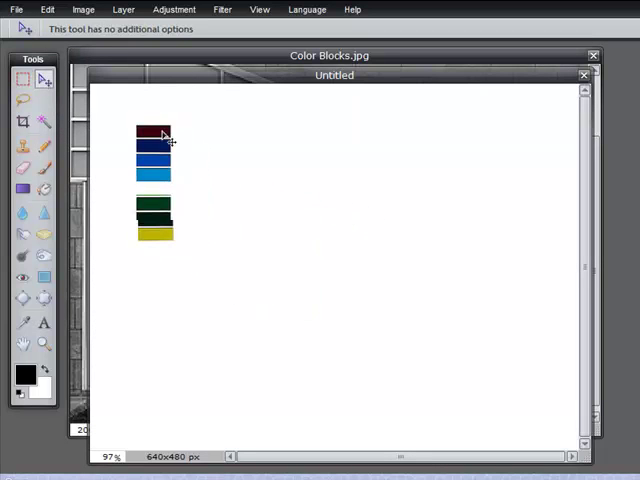
left_click_drag(191, 79, 407, 95)
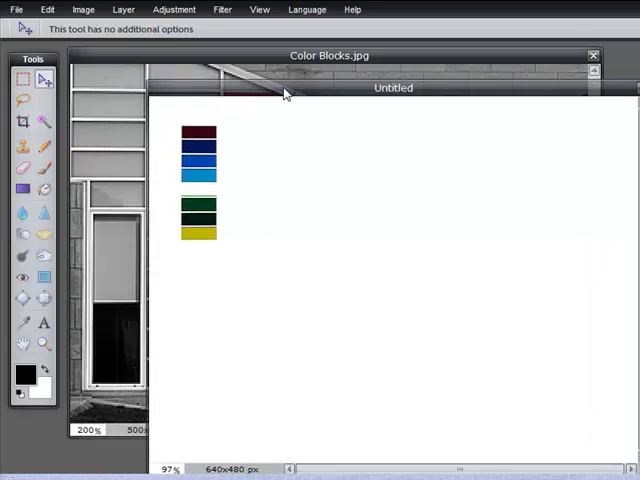